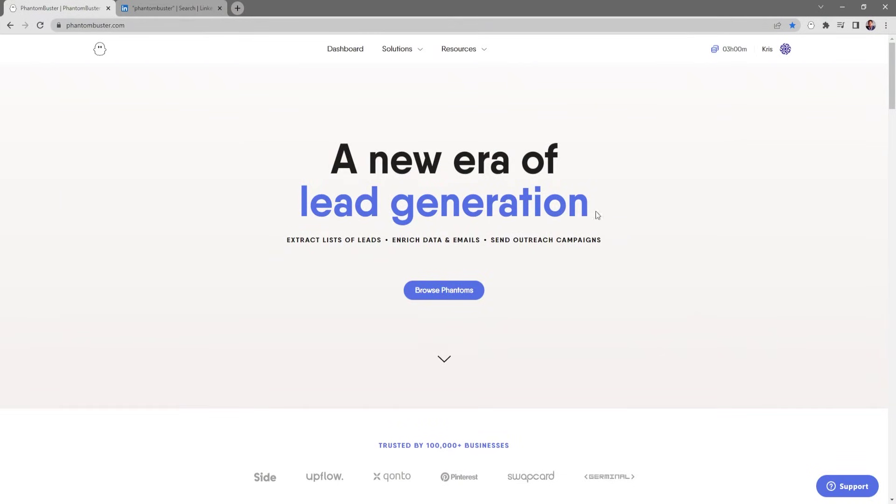
Show the Solutions dropdown listing Phantoms, Flows, Integrations and LinkedIn on the PhantomBuster homepage
{"action": "mouse_move", "coordinate": [418, 53]}
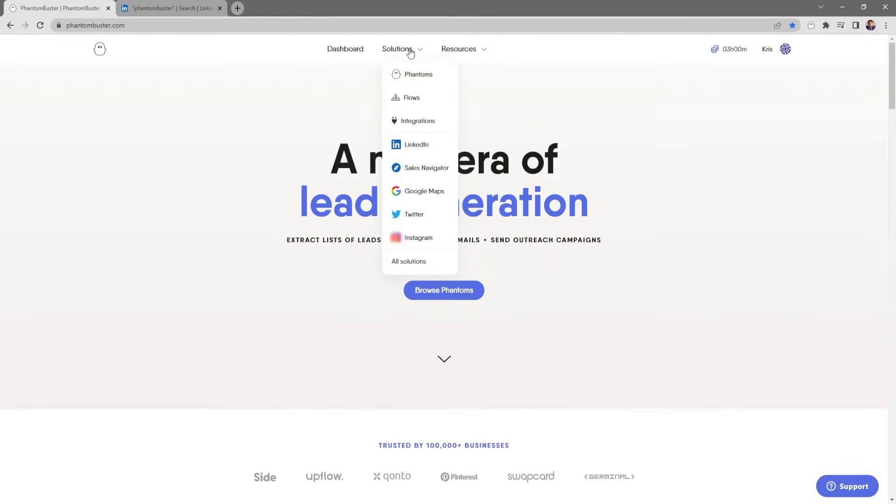
Open the Phantoms store and go to the LinkedIn Search Export phantom's details page
{"action": "left_click", "coordinate": [422, 76]}
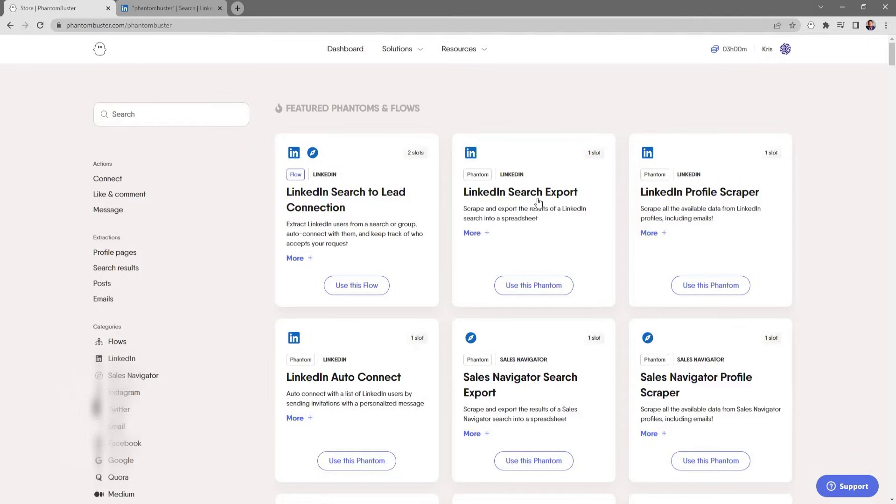
{"action": "left_click", "coordinate": [481, 236]}
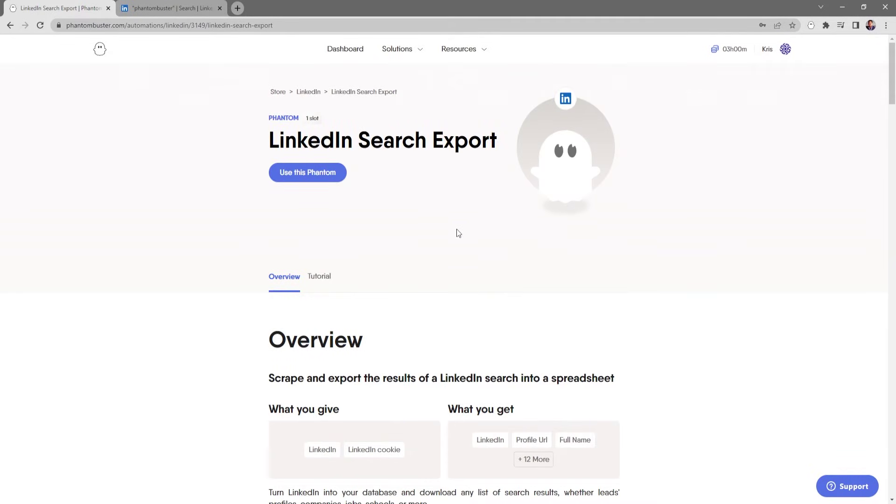
Scroll through the LinkedIn Search Export overview of required inputs and exported fields
{"action": "scroll", "coordinate": [487, 361], "scroll_direction": "down", "scroll_amount": 2}
{"action": "scroll", "coordinate": [486, 361], "scroll_direction": "down", "scroll_amount": 10}
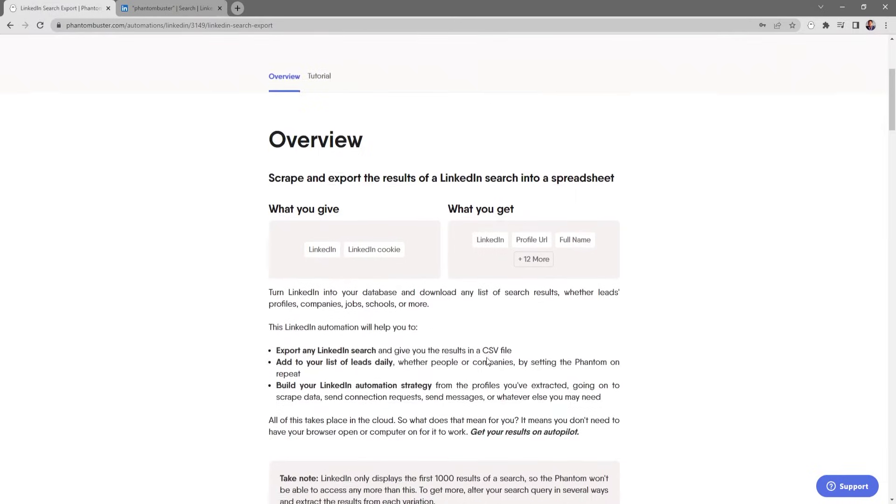
{"action": "scroll", "coordinate": [487, 357], "scroll_direction": "down", "scroll_amount": 10}
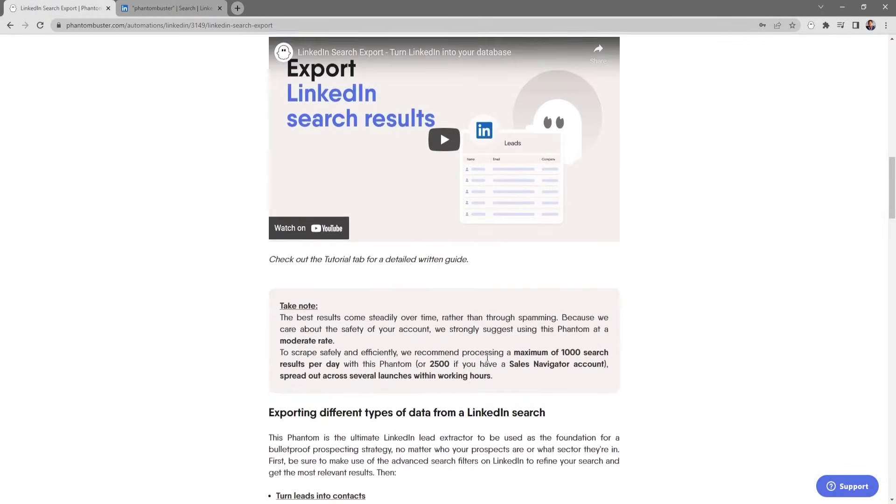
{"action": "scroll", "coordinate": [487, 357], "scroll_direction": "up", "scroll_amount": 13}
{"action": "scroll", "coordinate": [487, 357], "scroll_direction": "up", "scroll_amount": 10}
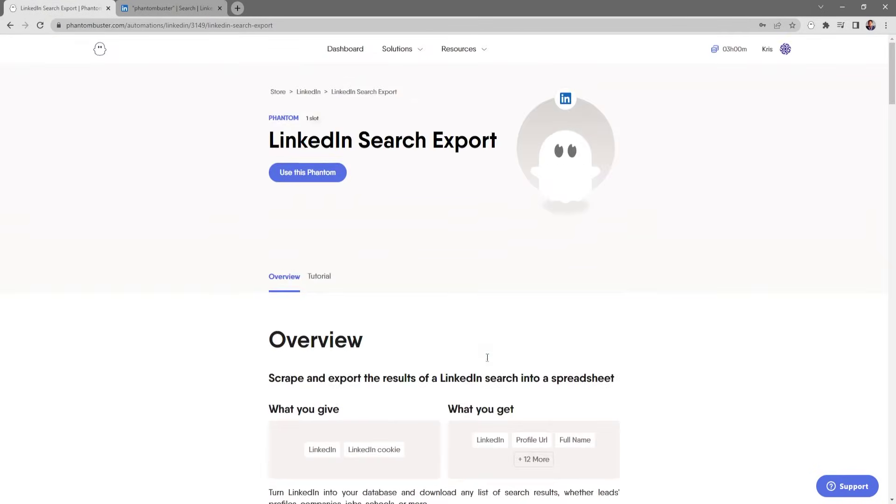
Read the phantom's setup tutorial, then start using the LinkedIn Search Export phantom
{"action": "left_click", "coordinate": [319, 279]}
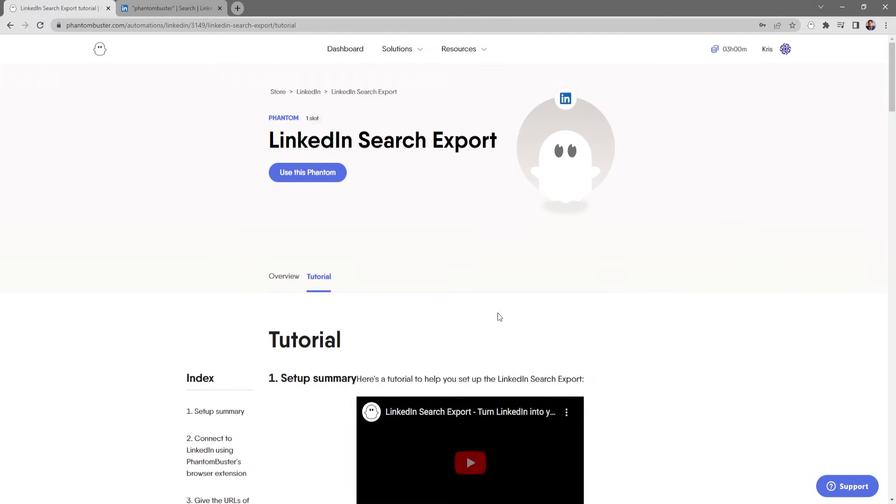
{"action": "scroll", "coordinate": [600, 341], "scroll_direction": "down", "scroll_amount": 4}
{"action": "scroll", "coordinate": [600, 343], "scroll_direction": "down", "scroll_amount": 8}
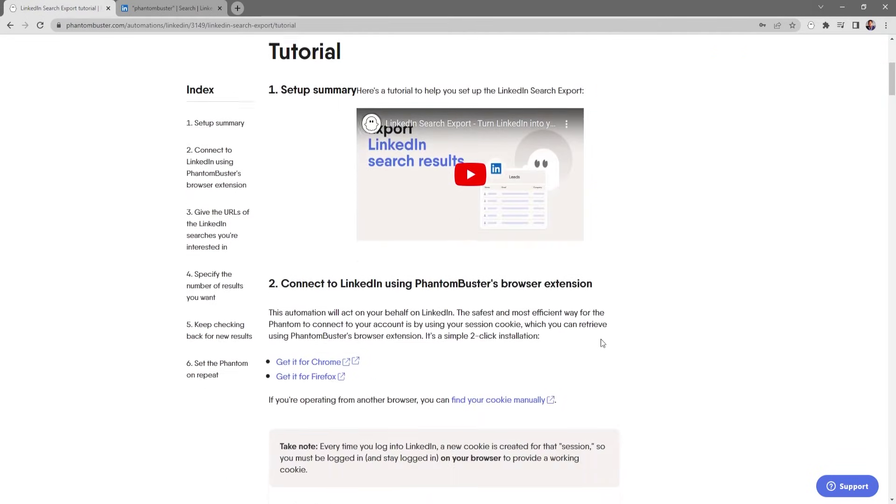
{"action": "scroll", "coordinate": [600, 338], "scroll_direction": "down", "scroll_amount": 7}
{"action": "scroll", "coordinate": [601, 339], "scroll_direction": "up", "scroll_amount": 20}
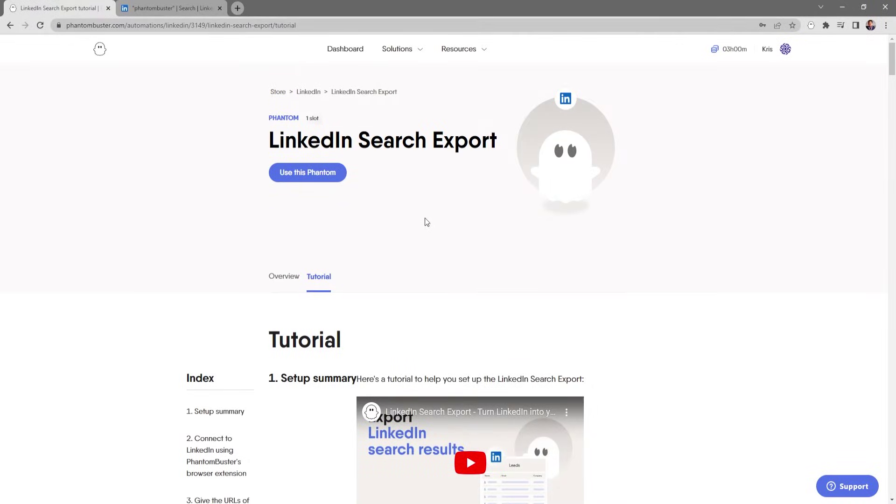
{"action": "left_click", "coordinate": [313, 178]}
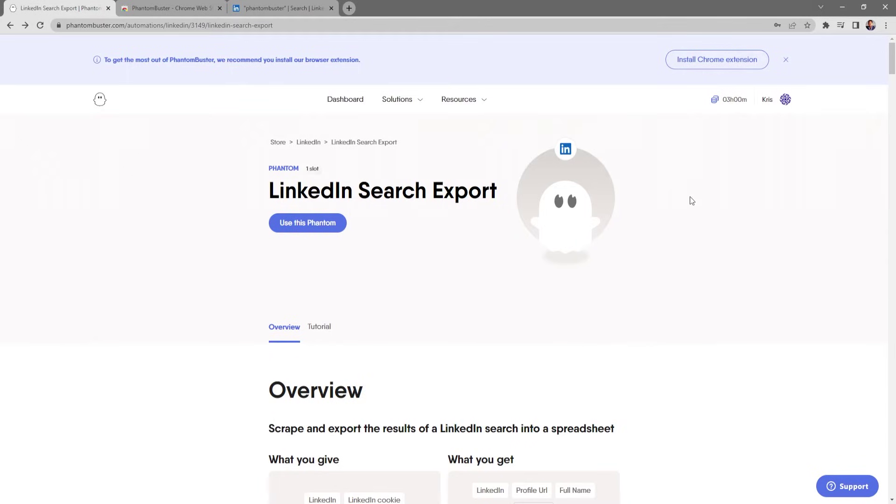
Add the PhantomBuster browser extension to Chrome from the Chrome Web Store
{"action": "left_click", "coordinate": [708, 64]}
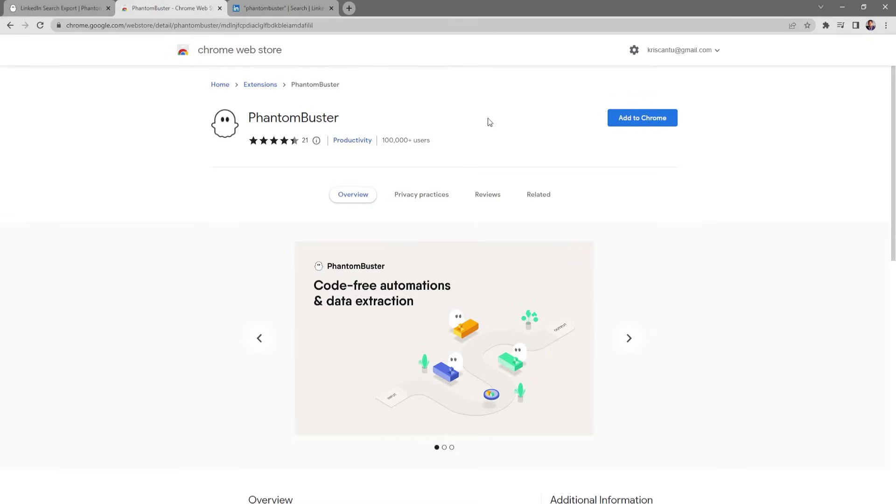
{"action": "left_click", "coordinate": [639, 120]}
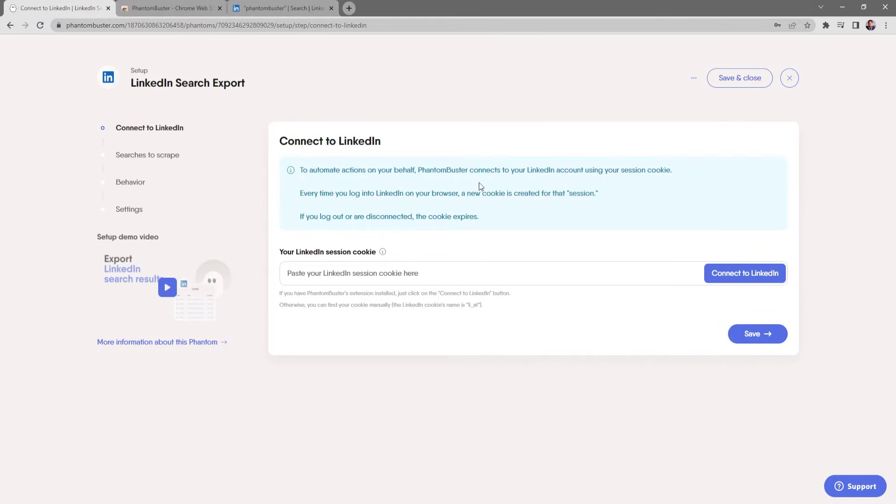
Connect the phantom to LinkedIn with the session cookie, save, and view the 'phantombuster' people search
{"action": "left_click", "coordinate": [458, 267]}
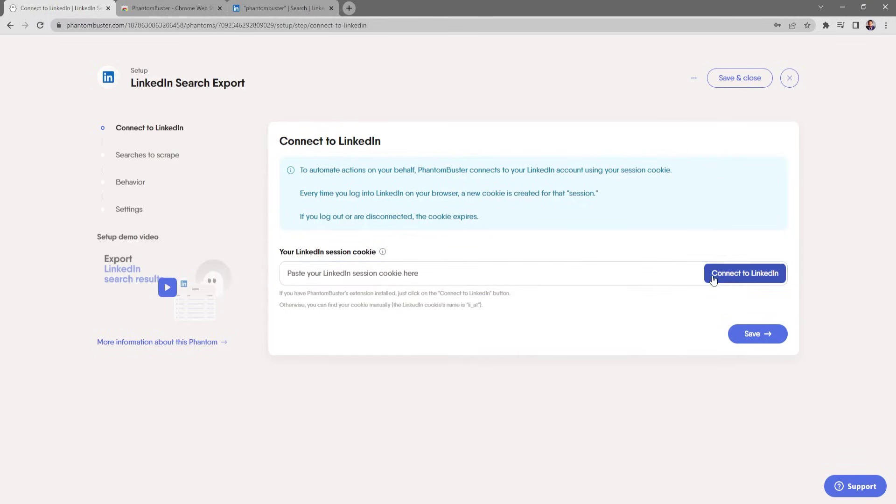
{"action": "left_click", "coordinate": [730, 277]}
{"action": "left_click", "coordinate": [761, 334]}
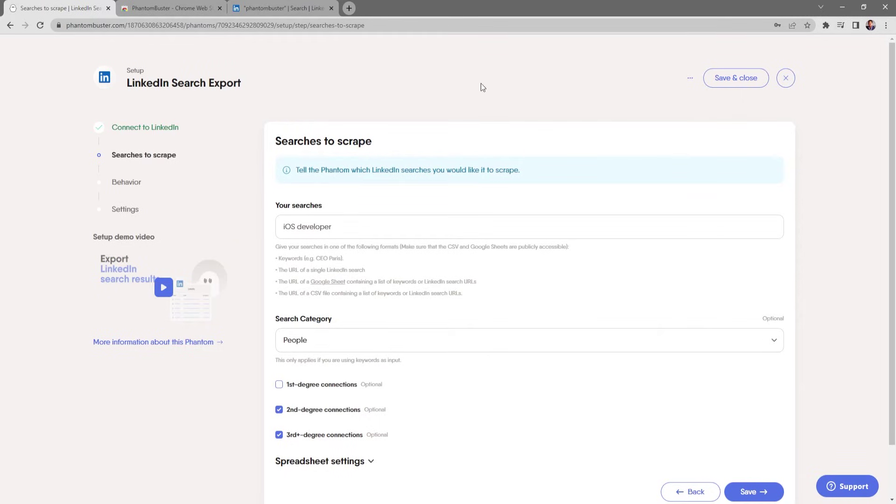
{"action": "left_click", "coordinate": [281, 8]}
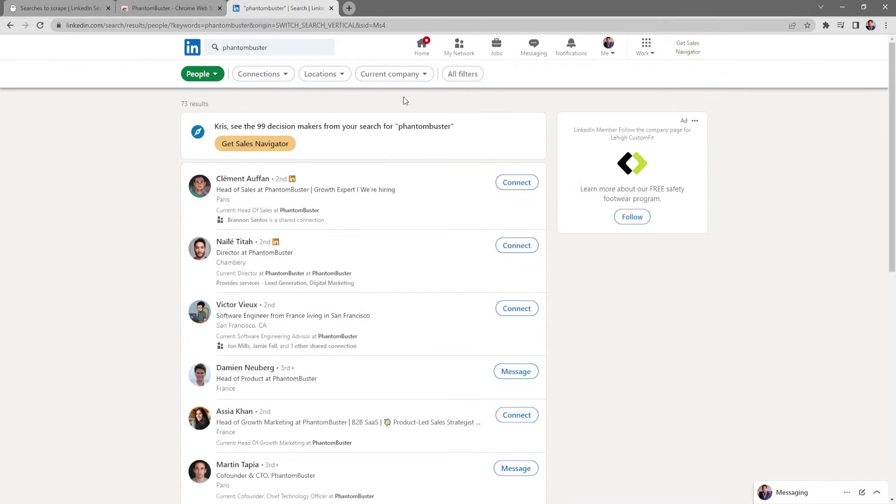
Copy the LinkedIn people search results URL and return to the PhantomBuster setup
{"action": "left_click_drag", "start_coordinate": [392, 25], "coordinate": [36, 39]}
{"action": "key", "text": "ctrl+c"}
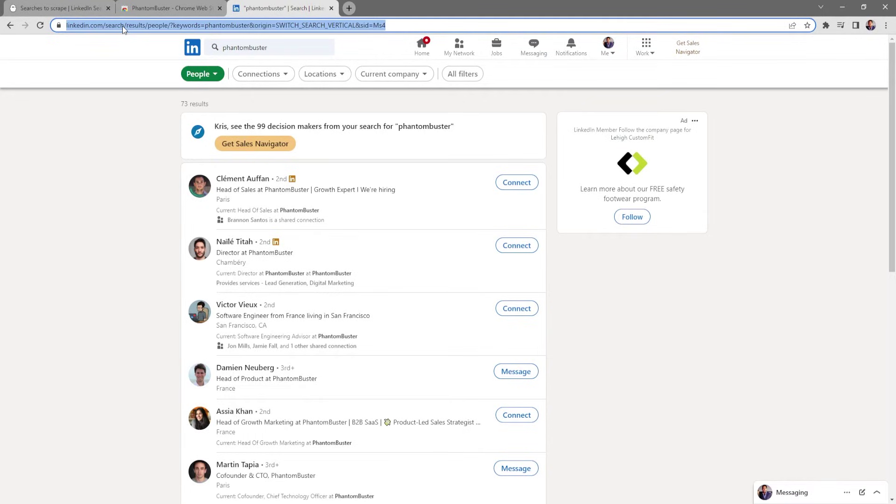
{"action": "left_click", "coordinate": [83, 9]}
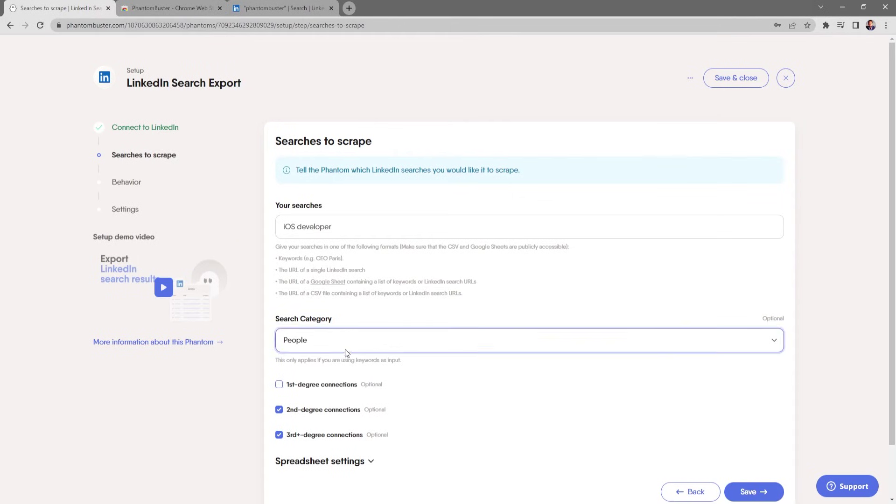
Replace the 'iOS developer' search with the copied LinkedIn people search URL
{"action": "left_click", "coordinate": [338, 226]}
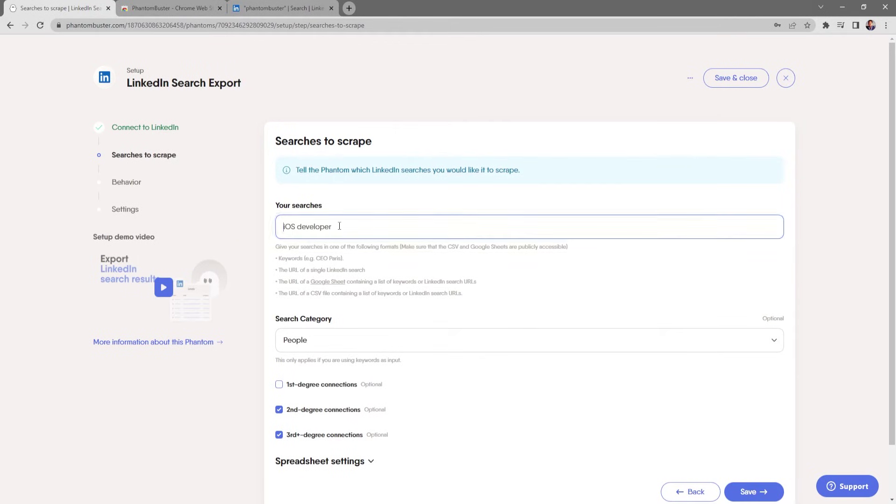
{"action": "key", "text": "ctrl+a"}
{"action": "key", "text": "ctrl+v"}
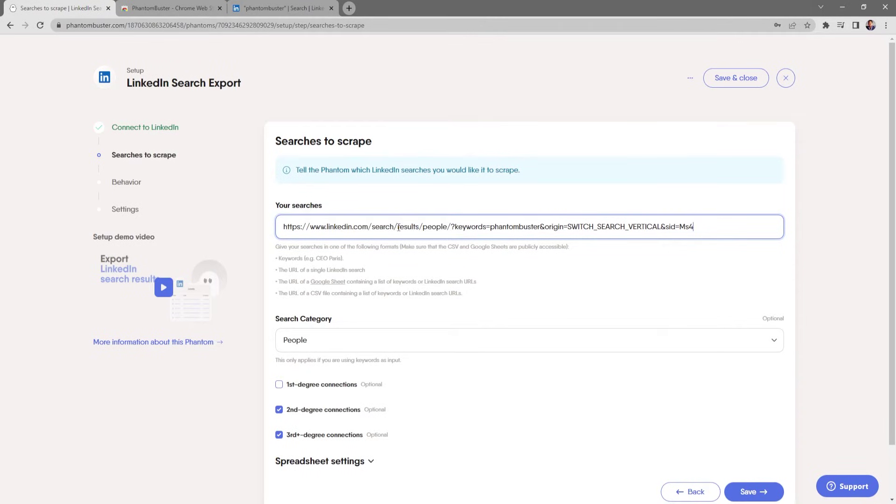
{"action": "scroll", "coordinate": [539, 300], "scroll_direction": "down", "scroll_amount": 1}
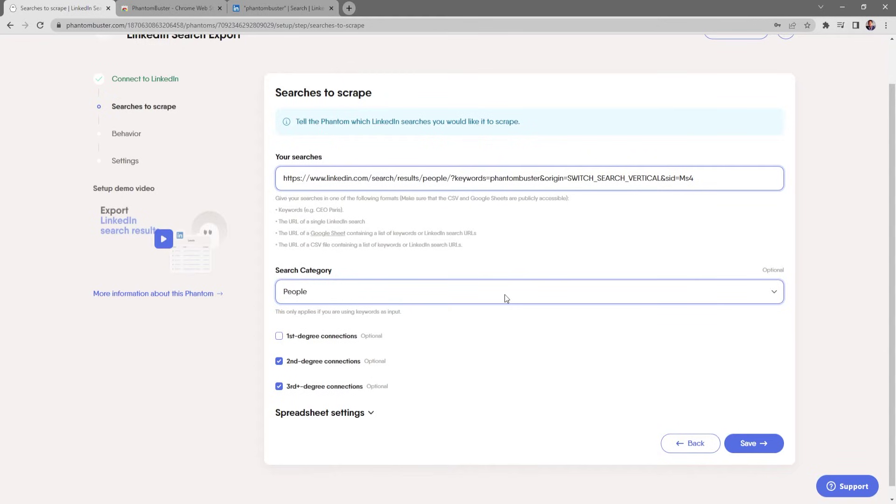
{"action": "left_click", "coordinate": [506, 298]}
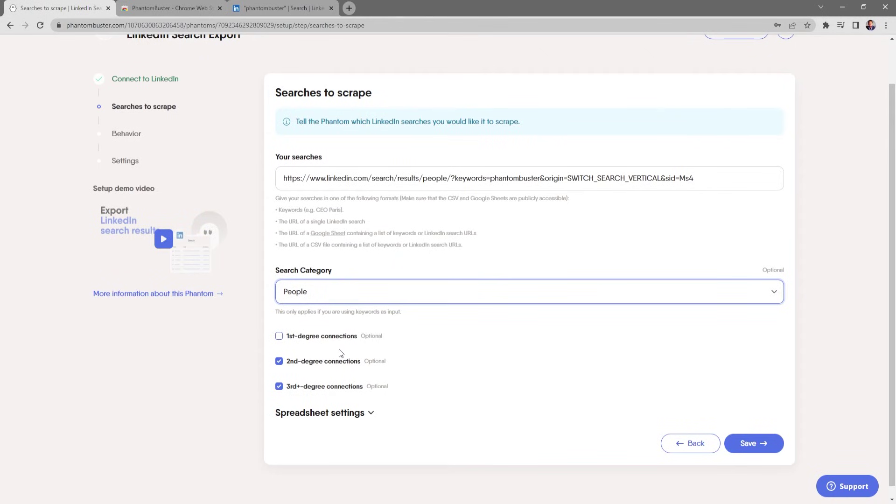
Review the spreadsheet settings, including the searches column name, and save the search step
{"action": "left_click", "coordinate": [372, 414]}
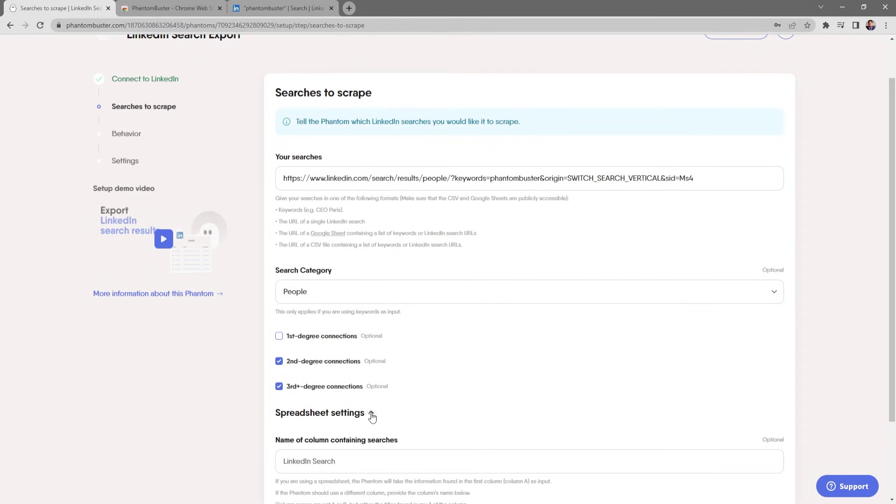
{"action": "scroll", "coordinate": [431, 398], "scroll_direction": "down", "scroll_amount": 2}
{"action": "left_click", "coordinate": [386, 365]}
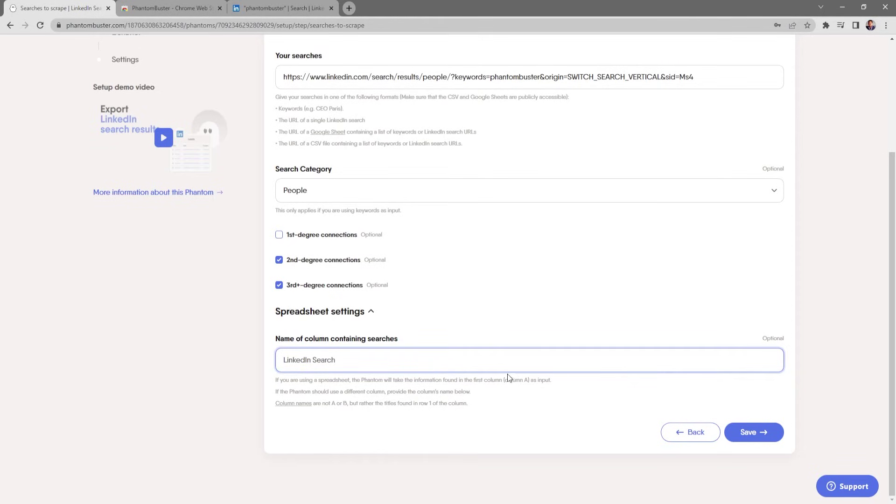
{"action": "scroll", "coordinate": [506, 332], "scroll_direction": "up", "scroll_amount": 2}
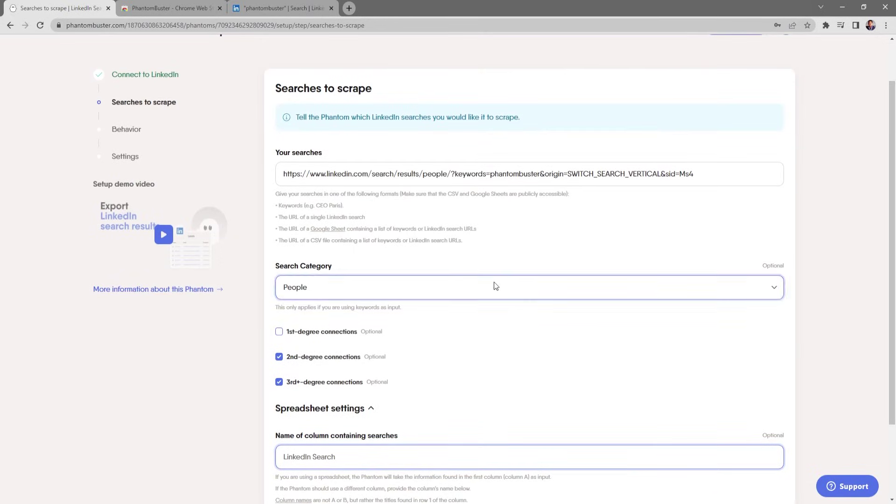
{"action": "scroll", "coordinate": [550, 399], "scroll_direction": "down", "scroll_amount": 2}
{"action": "left_click", "coordinate": [759, 430]}
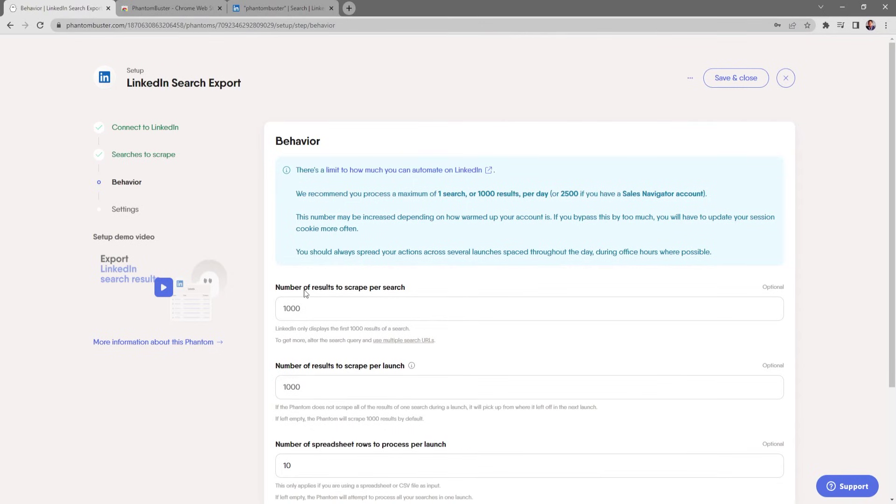
Change results to scrape per search from 1000 to 10, keeping 1000 results per launch
{"action": "left_click", "coordinate": [376, 307]}
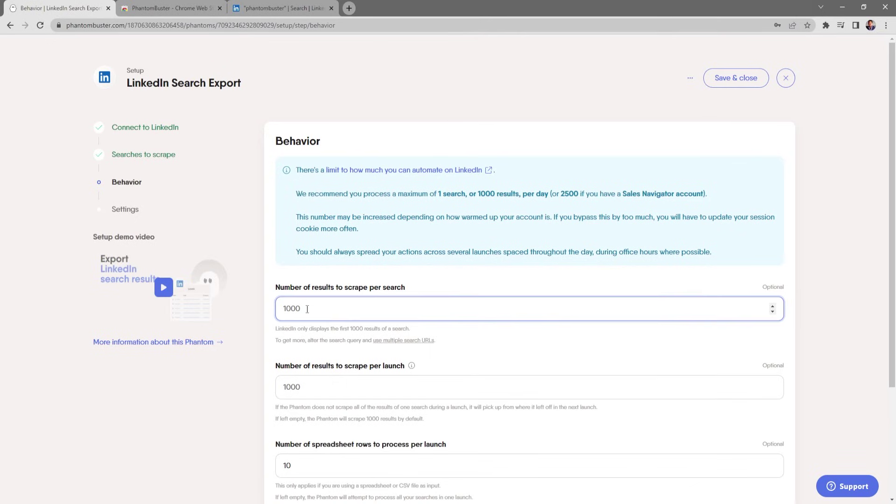
{"action": "left_click", "coordinate": [280, 309]}
{"action": "key", "text": "BackSpace"}
{"action": "key", "text": "BackSpace"}
{"action": "scroll", "coordinate": [482, 336], "scroll_direction": "down", "scroll_amount": 2}
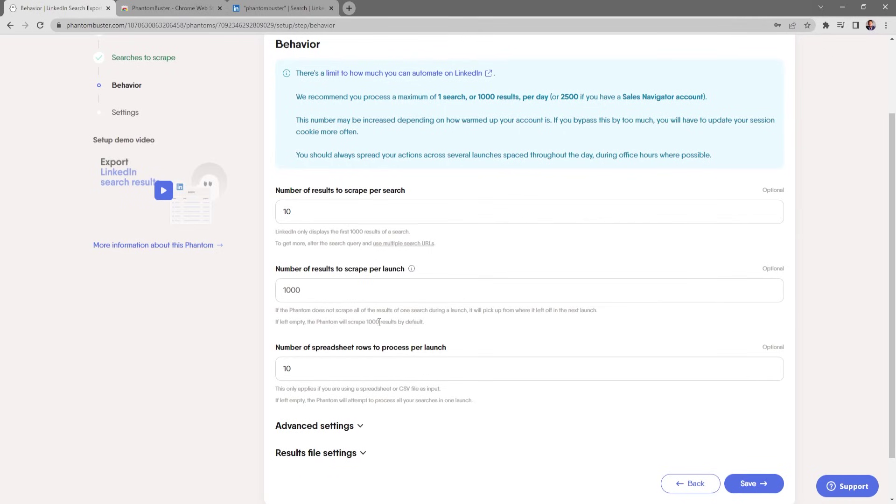
{"action": "left_click", "coordinate": [377, 295]}
Review the Advanced and Results file settings on the Behavior step, then save it
{"action": "scroll", "coordinate": [366, 383], "scroll_direction": "down", "scroll_amount": 1}
{"action": "left_click", "coordinate": [366, 383]}
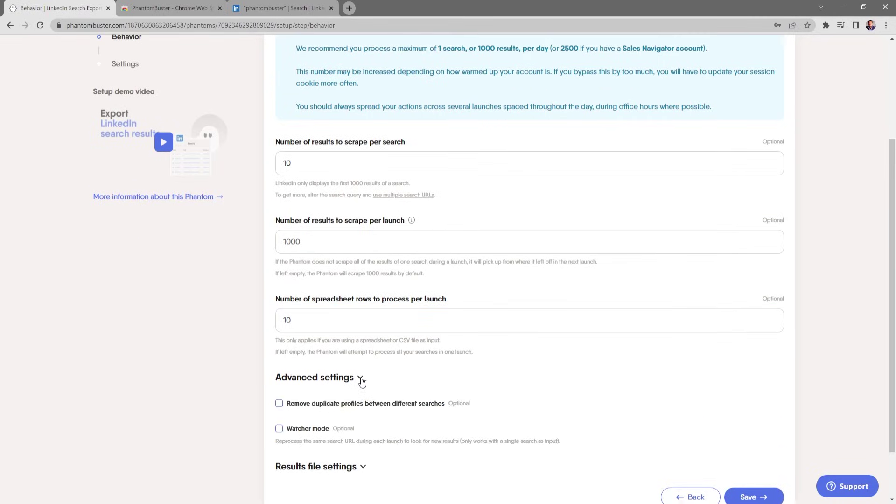
{"action": "scroll", "coordinate": [438, 376], "scroll_direction": "down", "scroll_amount": 1}
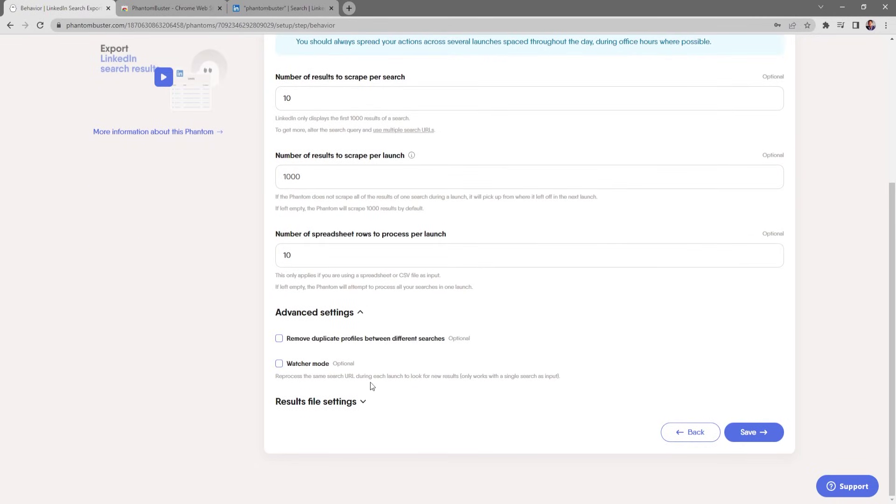
{"action": "left_click", "coordinate": [362, 402]}
{"action": "scroll", "coordinate": [378, 406], "scroll_direction": "down", "scroll_amount": 1}
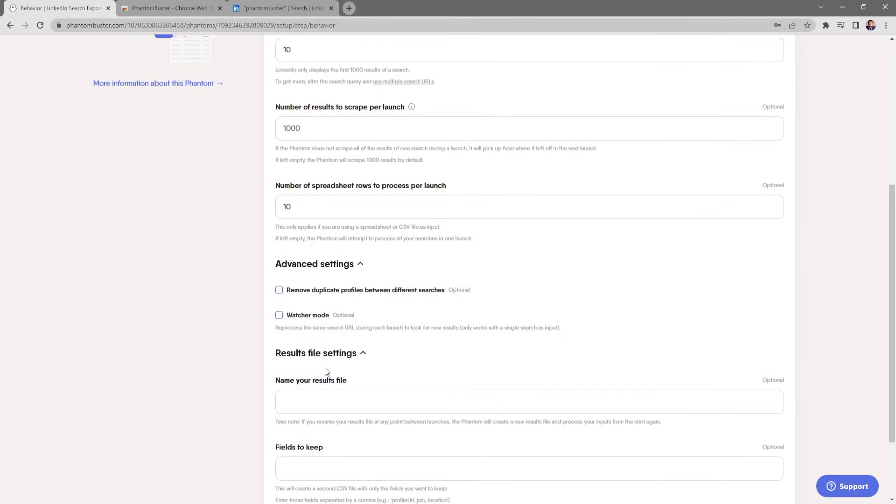
{"action": "scroll", "coordinate": [343, 376], "scroll_direction": "down", "scroll_amount": 2}
{"action": "scroll", "coordinate": [343, 375], "scroll_direction": "up", "scroll_amount": 6}
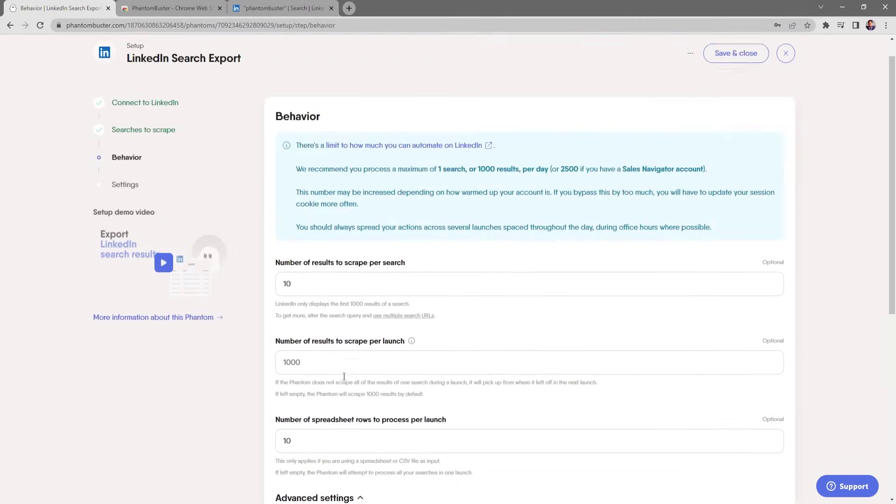
{"action": "scroll", "coordinate": [633, 442], "scroll_direction": "down", "scroll_amount": 4}
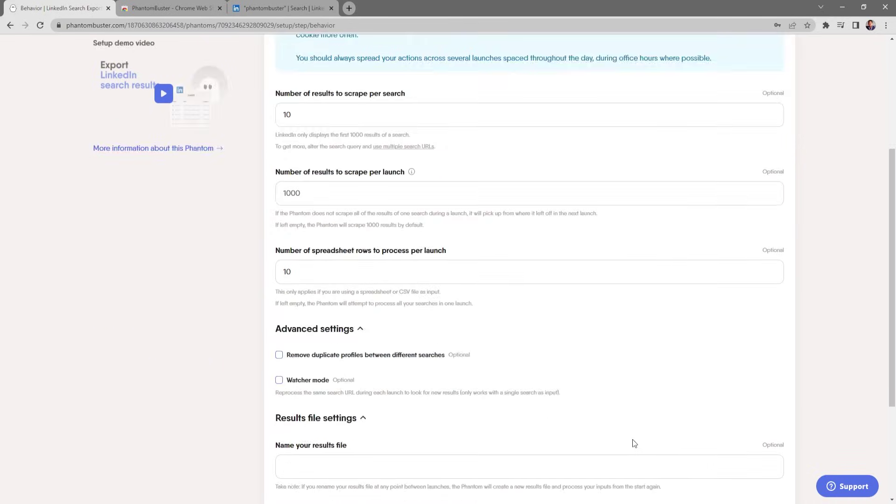
{"action": "scroll", "coordinate": [632, 439], "scroll_direction": "down", "scroll_amount": 4}
{"action": "left_click", "coordinate": [746, 429]}
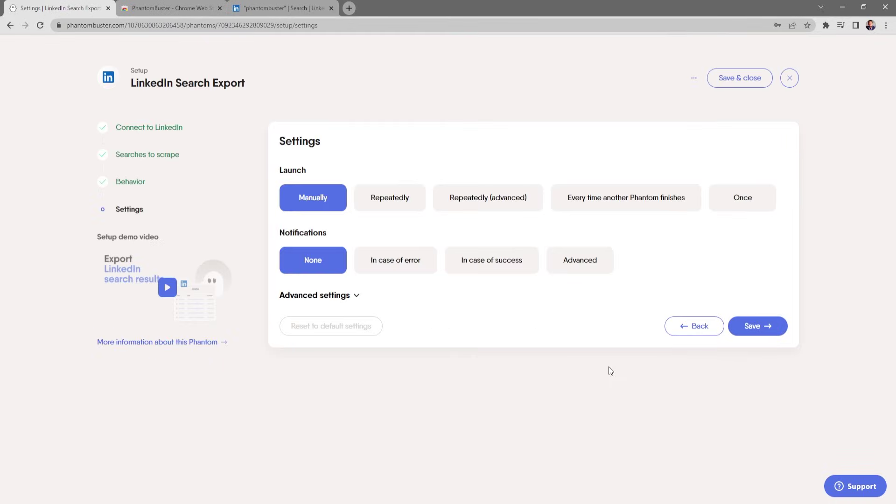
Schedule the phantom to launch repeatedly, 4 times per day, and reveal its advanced settings
{"action": "left_click", "coordinate": [401, 201]}
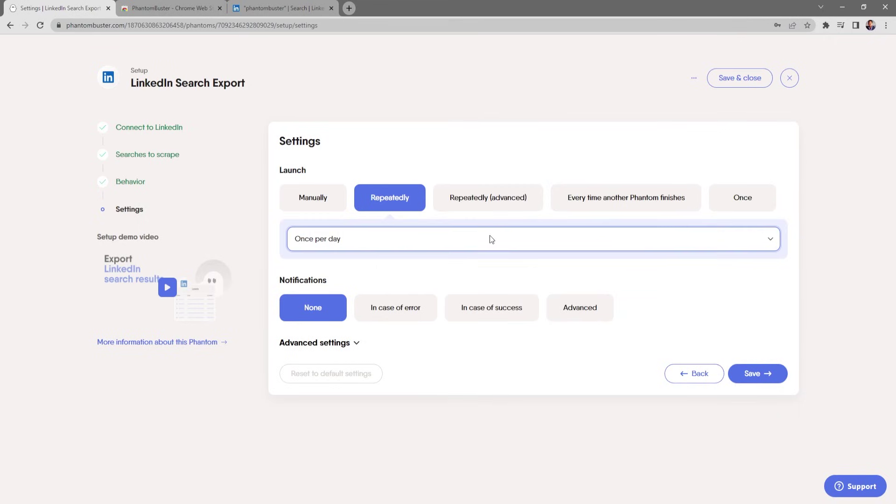
{"action": "left_click", "coordinate": [497, 292]}
{"action": "left_click_drag", "start_coordinate": [329, 283], "coordinate": [281, 283]}
{"action": "left_click", "coordinate": [359, 278]}
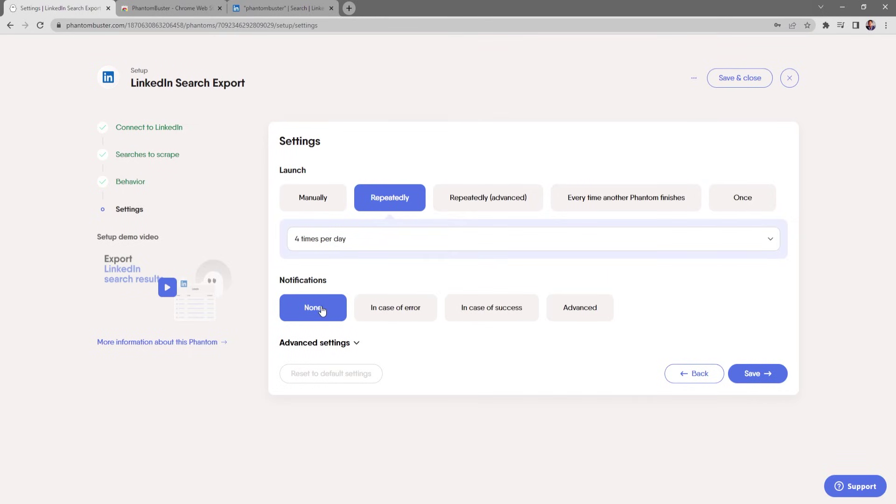
{"action": "left_click", "coordinate": [355, 344]}
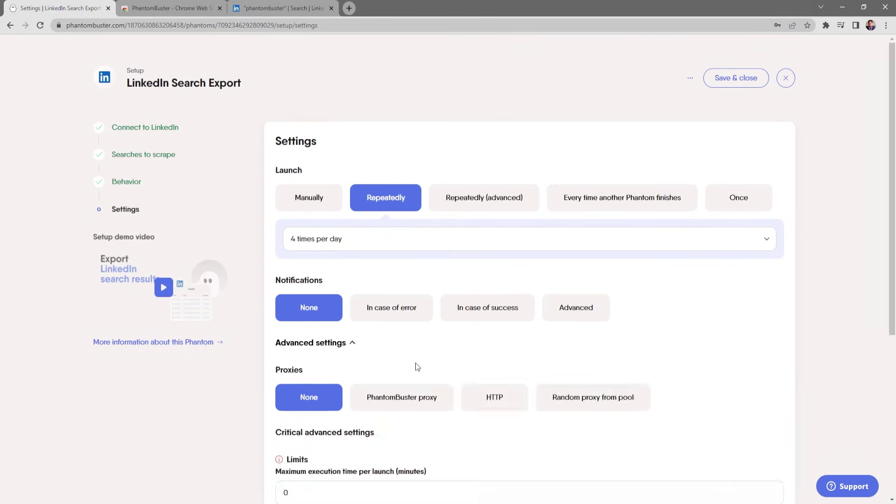
Review the Advanced settings (proxies, limits, folder management), then save the LinkedIn Search Export setup
{"action": "scroll", "coordinate": [415, 363], "scroll_direction": "down", "scroll_amount": 2}
{"action": "scroll", "coordinate": [416, 362], "scroll_direction": "down", "scroll_amount": 2}
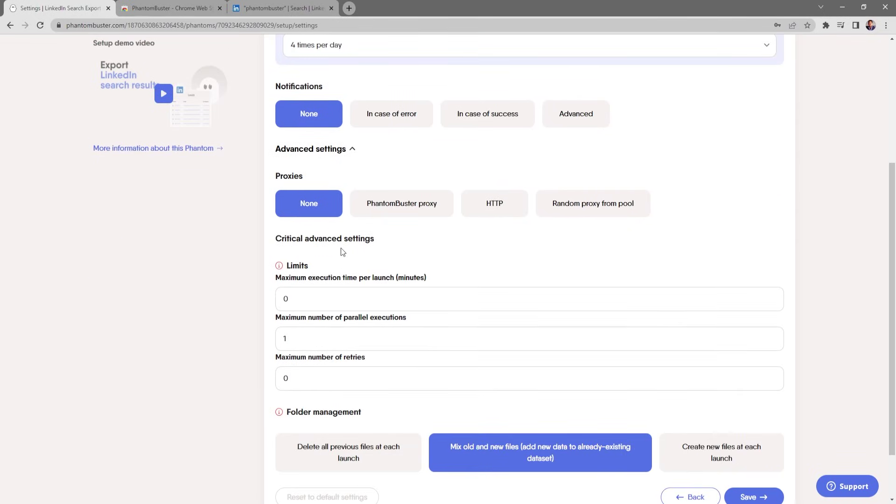
{"action": "scroll", "coordinate": [386, 254], "scroll_direction": "down", "scroll_amount": 2}
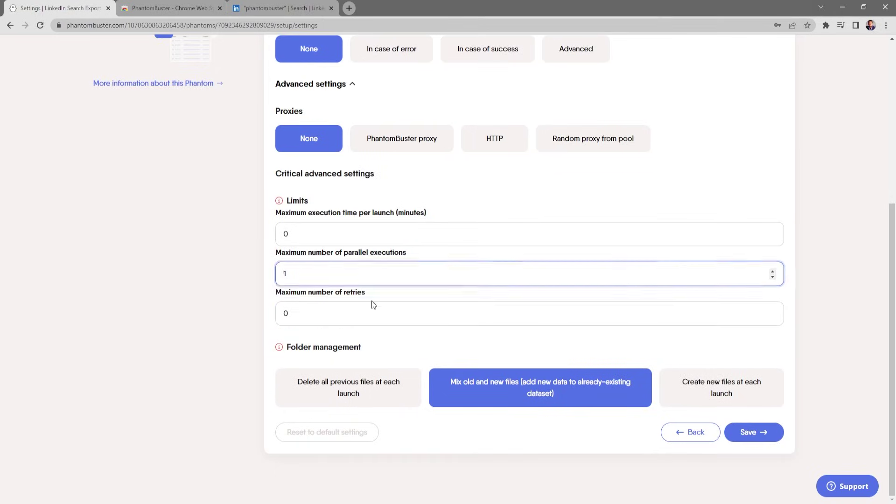
{"action": "scroll", "coordinate": [370, 303], "scroll_direction": "up", "scroll_amount": 3}
{"action": "scroll", "coordinate": [437, 274], "scroll_direction": "up", "scroll_amount": 2}
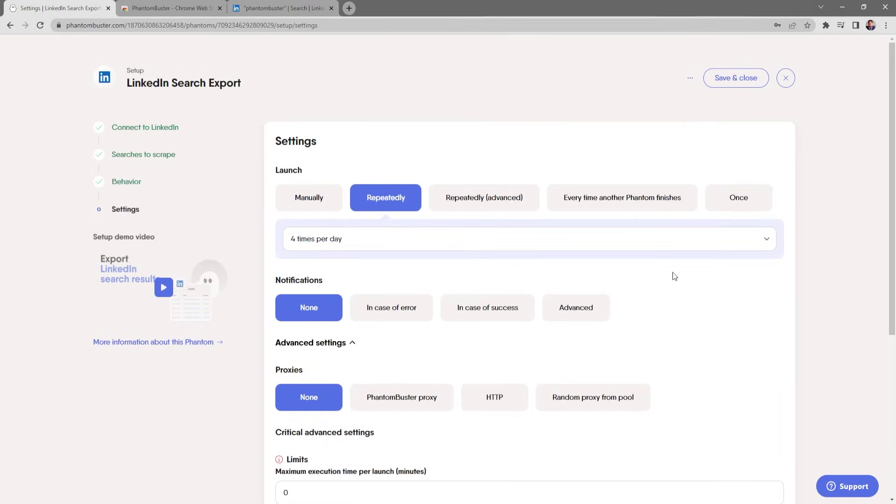
{"action": "scroll", "coordinate": [719, 299], "scroll_direction": "down", "scroll_amount": 5}
{"action": "left_click", "coordinate": [750, 461]}
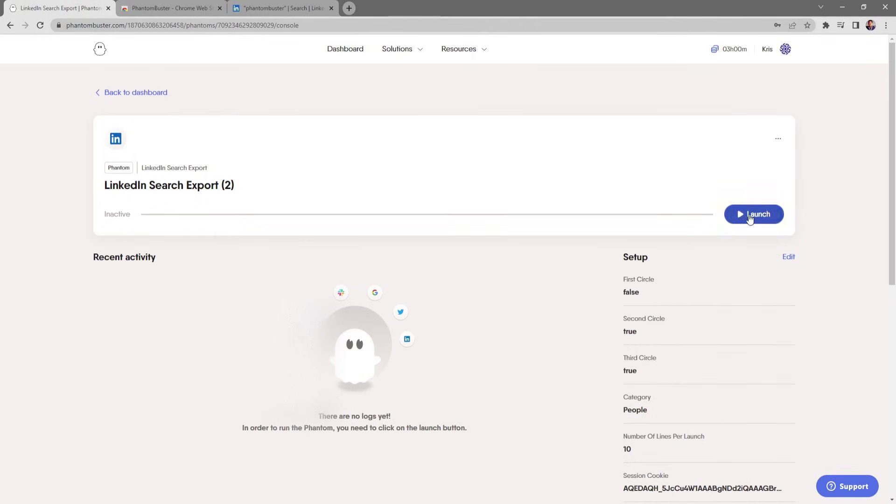
Launch the LinkedIn Search Export (2) phantom and let it finish scraping 10 profiles
{"action": "left_click", "coordinate": [750, 219]}
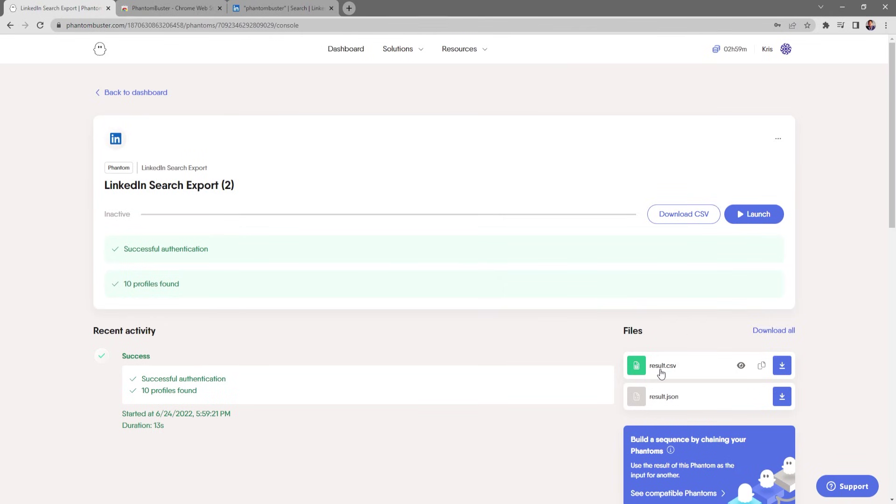
{"action": "left_click", "coordinate": [741, 366]}
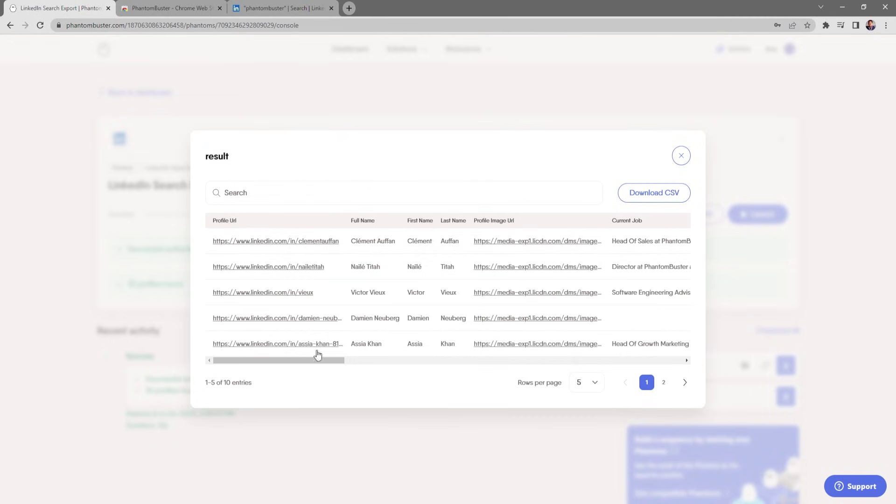
{"action": "left_click_drag", "start_coordinate": [319, 363], "coordinate": [246, 362]}
{"action": "left_click", "coordinate": [681, 157]}
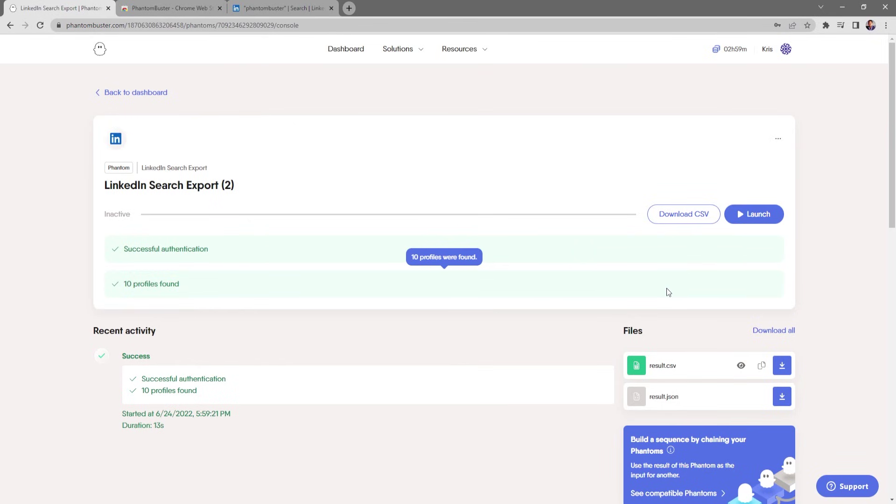
{"action": "left_click", "coordinate": [663, 365]}
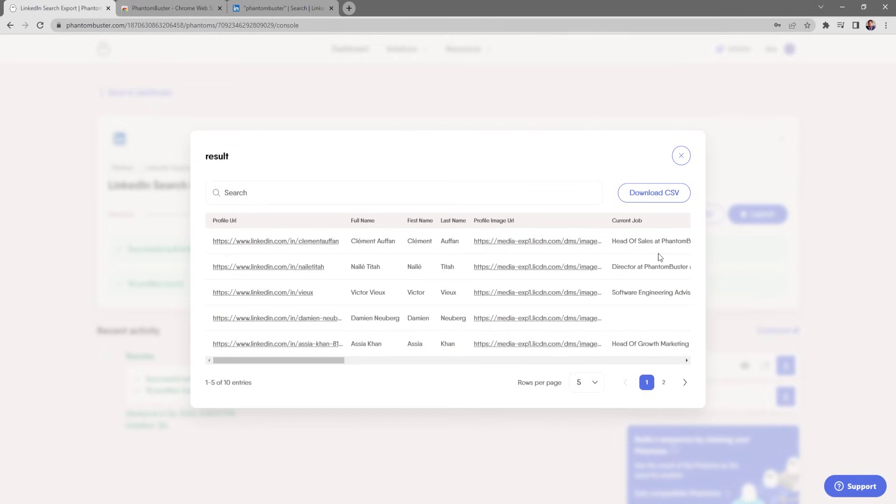
{"action": "left_click", "coordinate": [681, 156]}
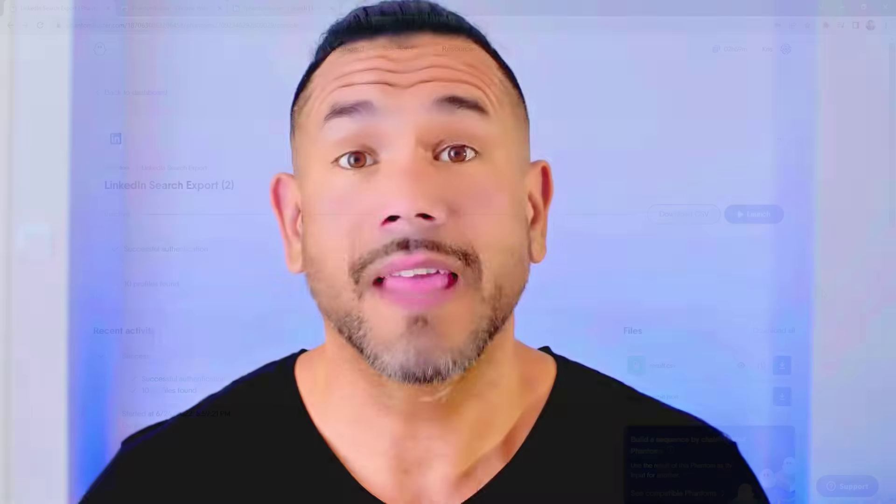